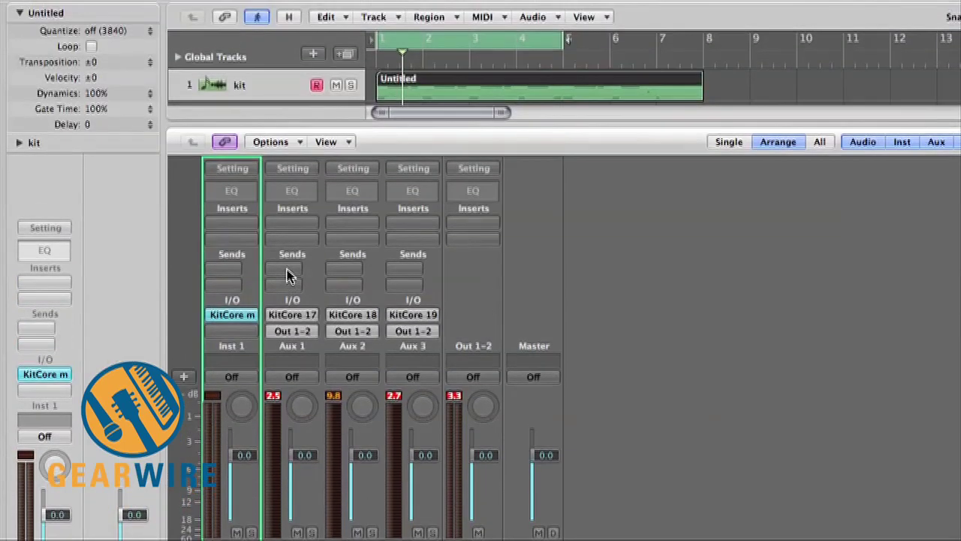
- Route the kick channel to Bus 1 and rename the new Aux 4 return 'sidechain'
left_click(289, 275)
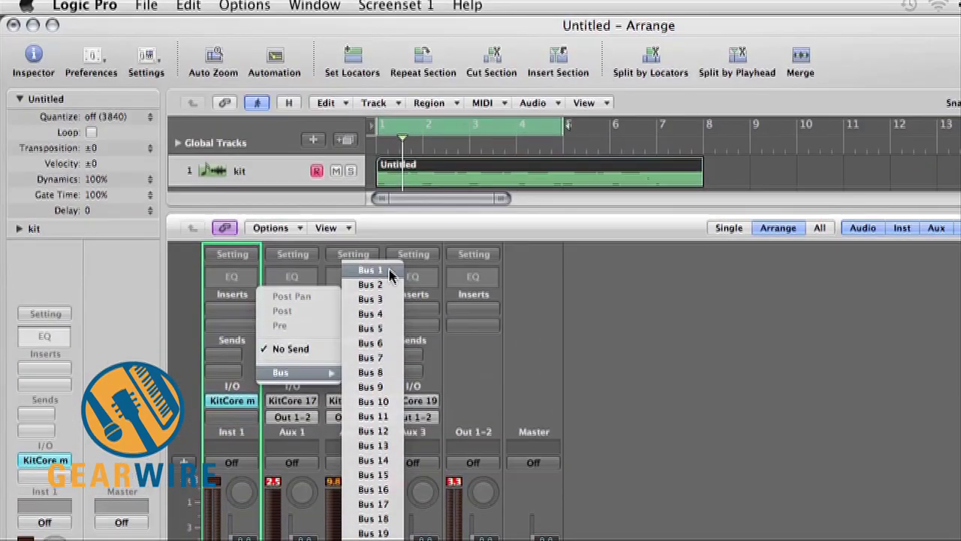
left_click(392, 270)
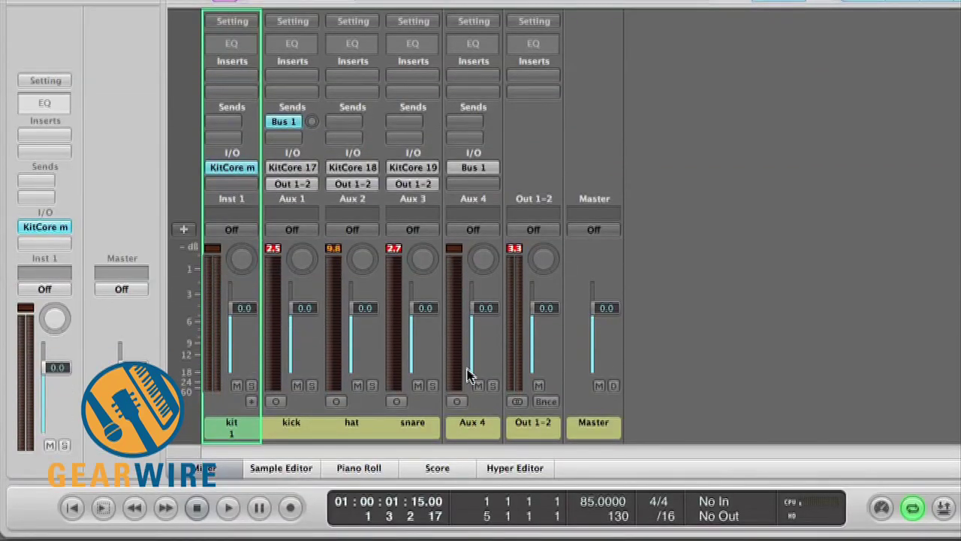
double_click(474, 424)
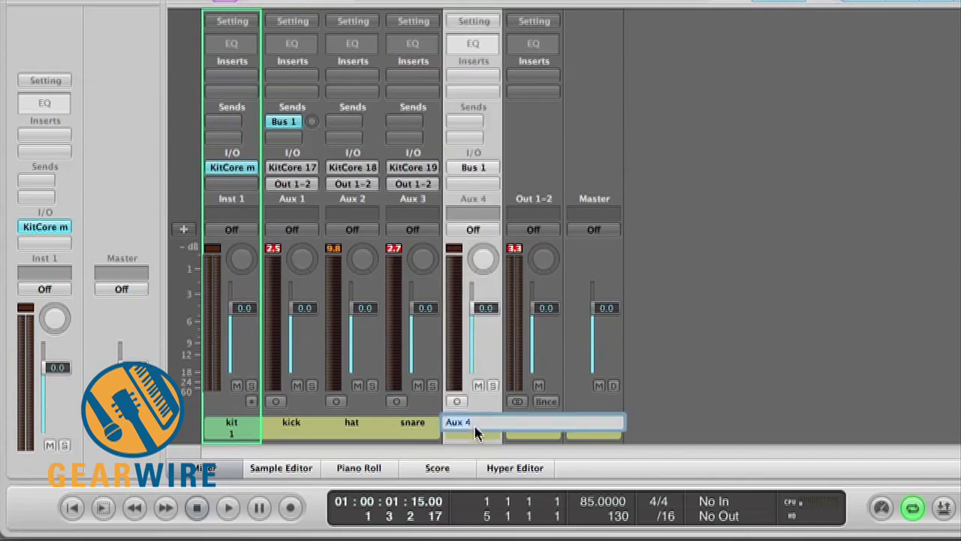
type("sid")
type("echain")
key("Return")
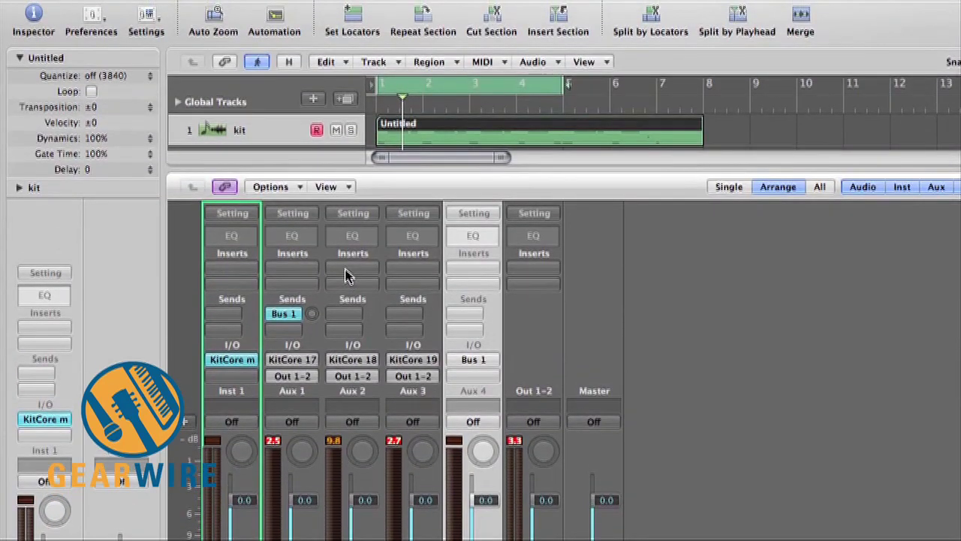
left_click(345, 271)
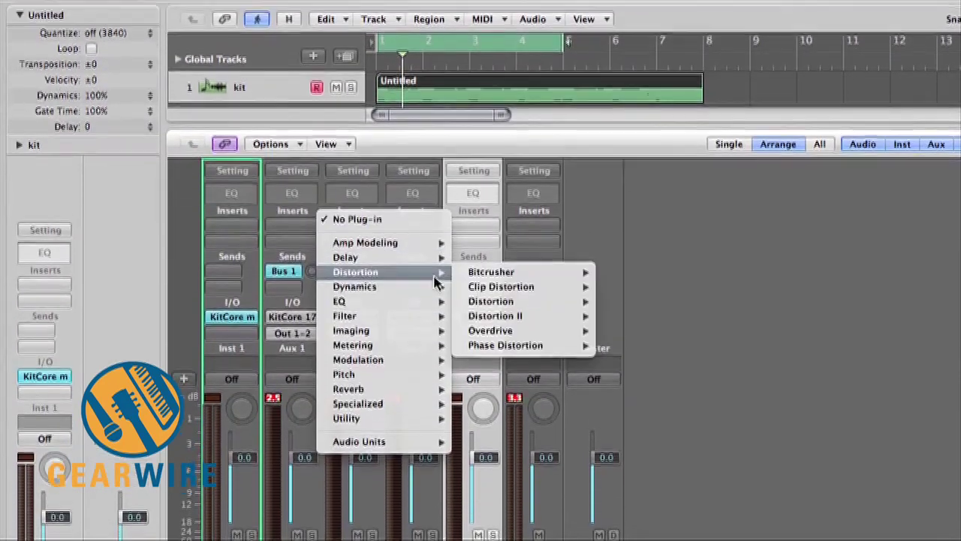
mouse_move(354, 262)
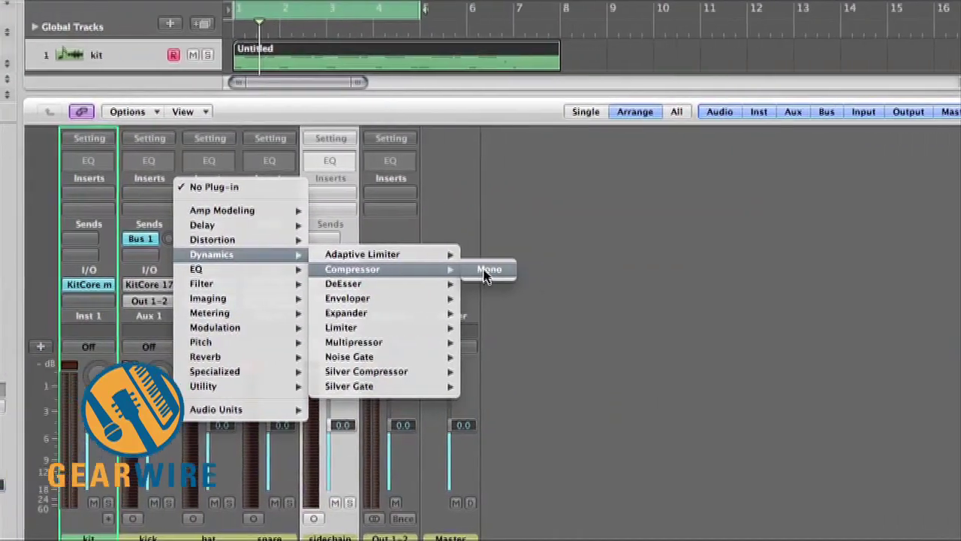
- Insert a mono Compressor on the hat channel with Bus 1 as its side chain
left_click(481, 271)
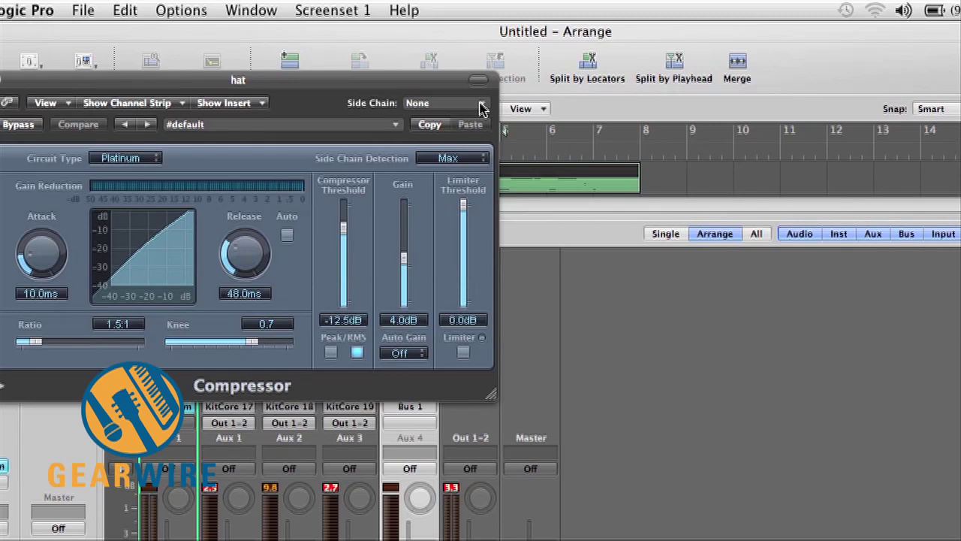
left_click(482, 104)
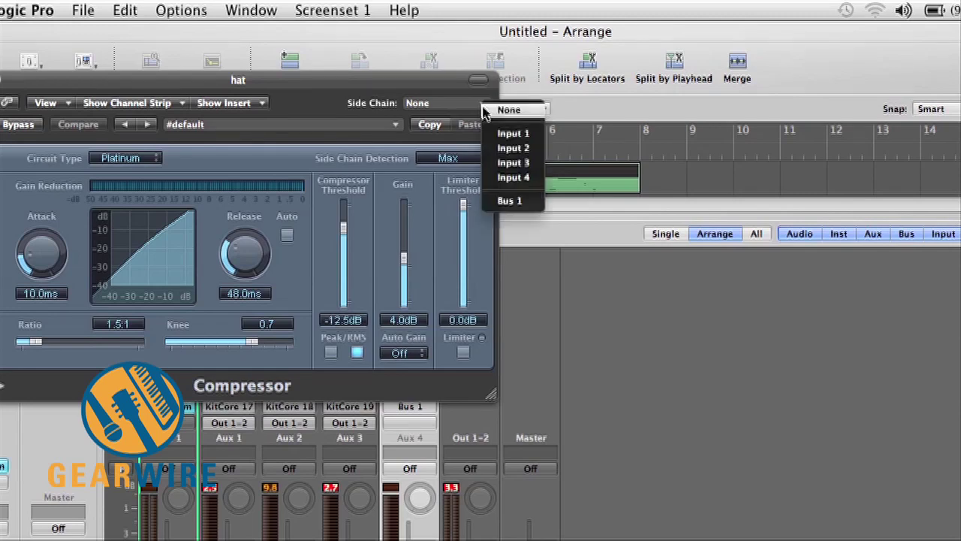
left_click(510, 201)
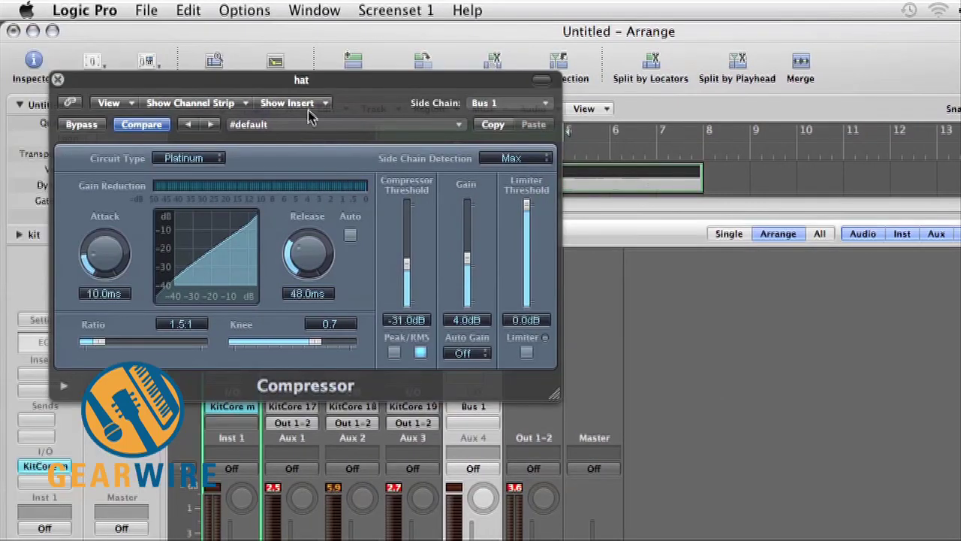
left_click_drag(270, 79, 647, 121)
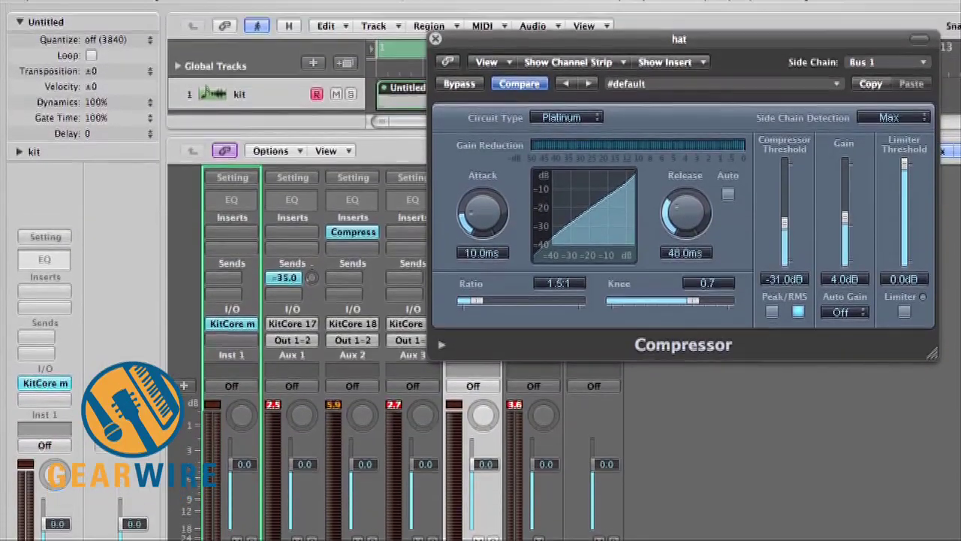
- Raise the kick's Bus 1 send knob and reset it to 0.0 dB
left_click_drag(311, 265, 312, 248)
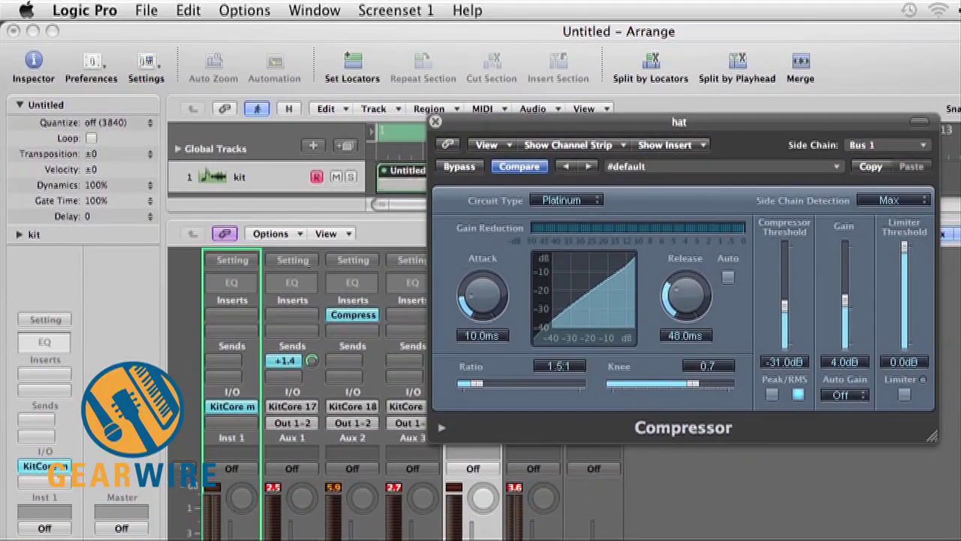
left_click_drag(310, 324, 311, 308)
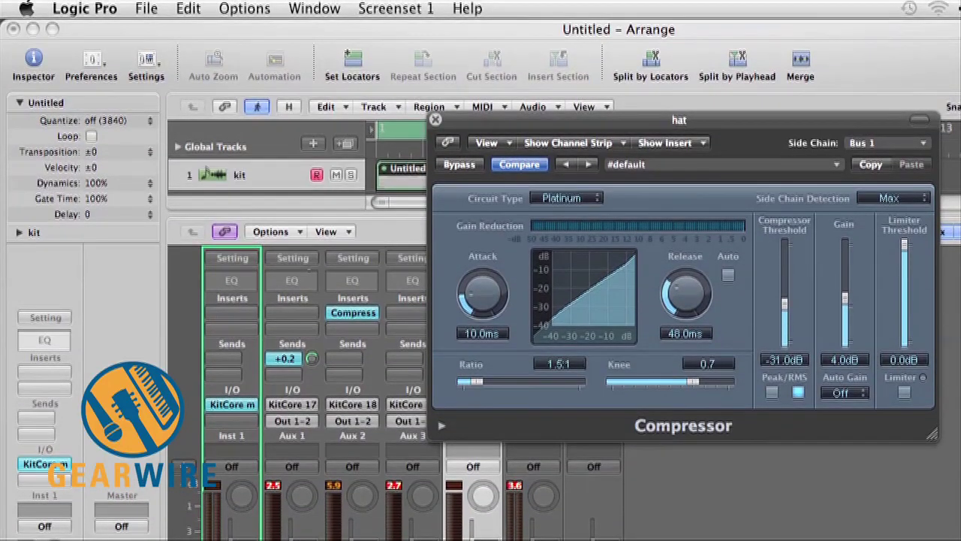
left_click(285, 358, "alt")
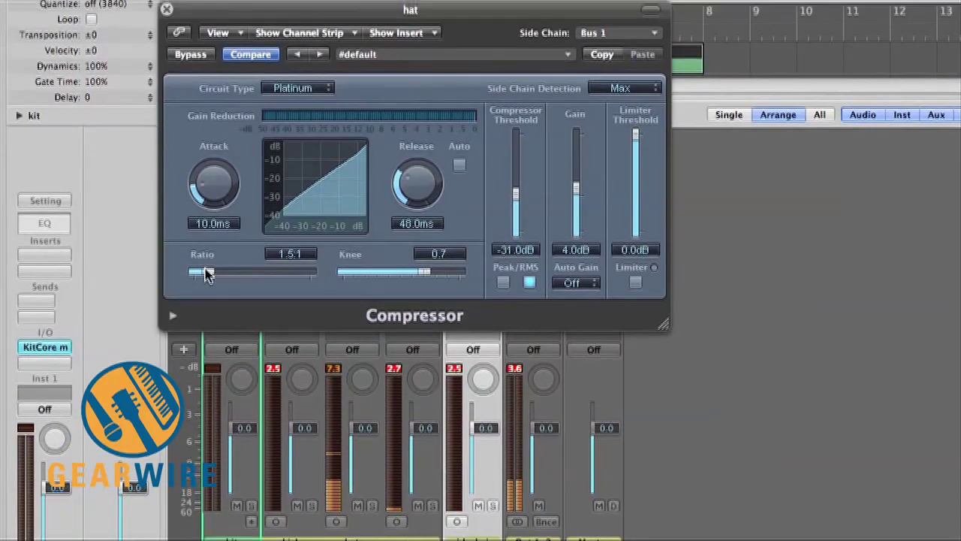
- Set hat compressor to 2.1:1, 4.5 ms attack, 110 ms release, −33.5 dB threshold, then close it
left_click_drag(208, 275, 217, 276)
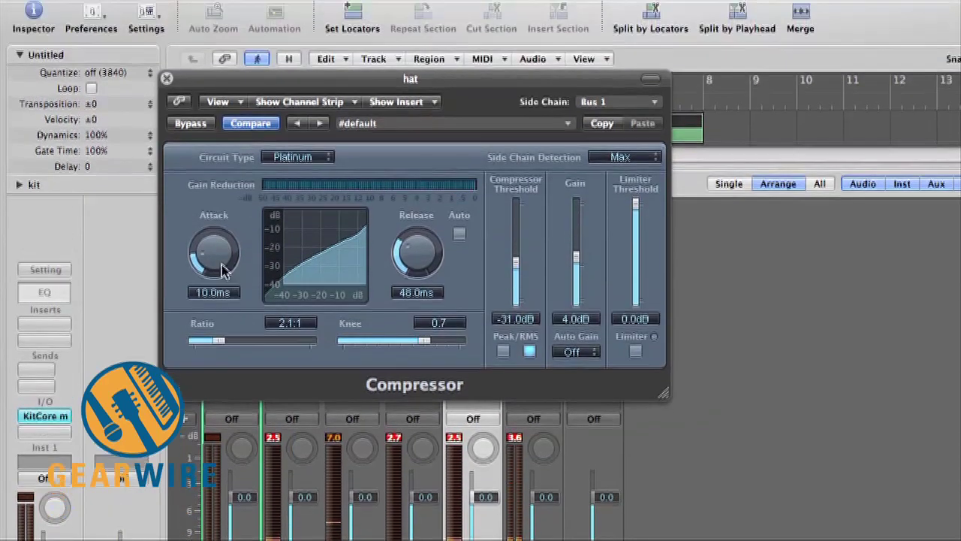
left_click_drag(215, 259, 224, 287)
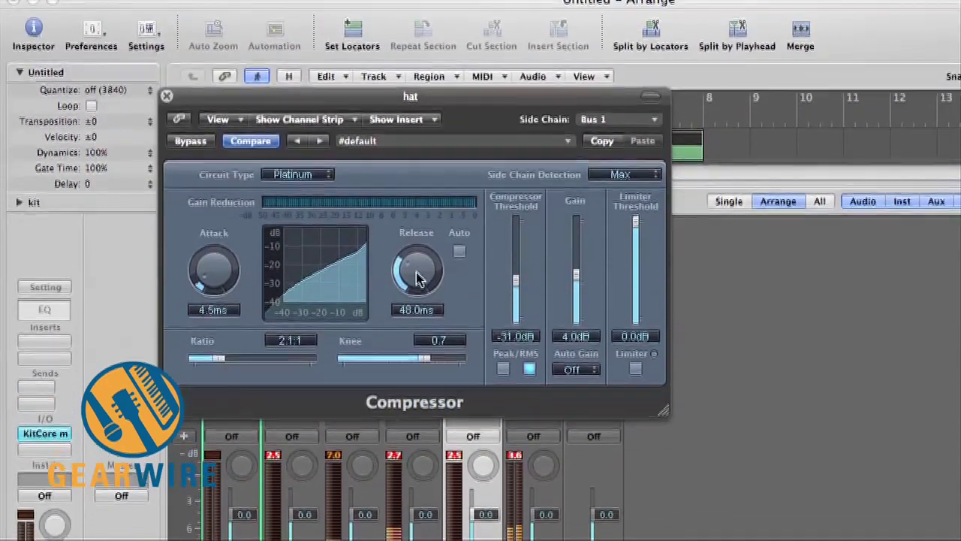
left_click_drag(418, 279, 412, 270)
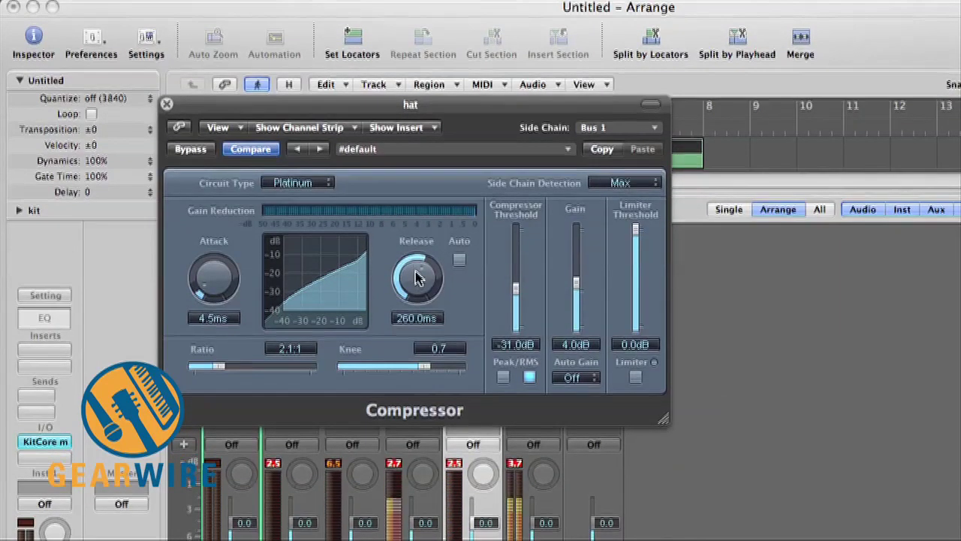
left_click_drag(413, 276, 418, 270)
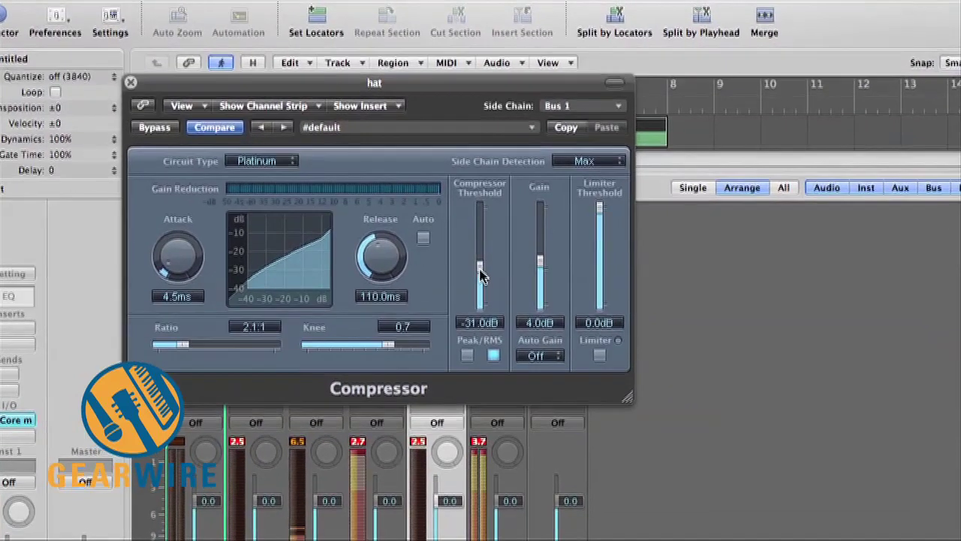
mouse_move(516, 284)
left_mouse_down()
mouse_move(517, 296)
mouse_move(481, 279)
left_mouse_up()
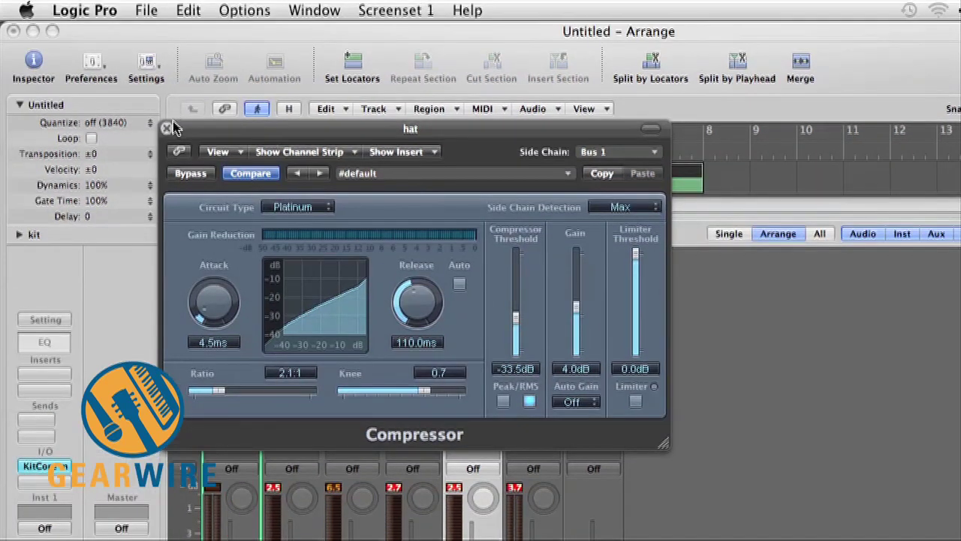
left_click(167, 128)
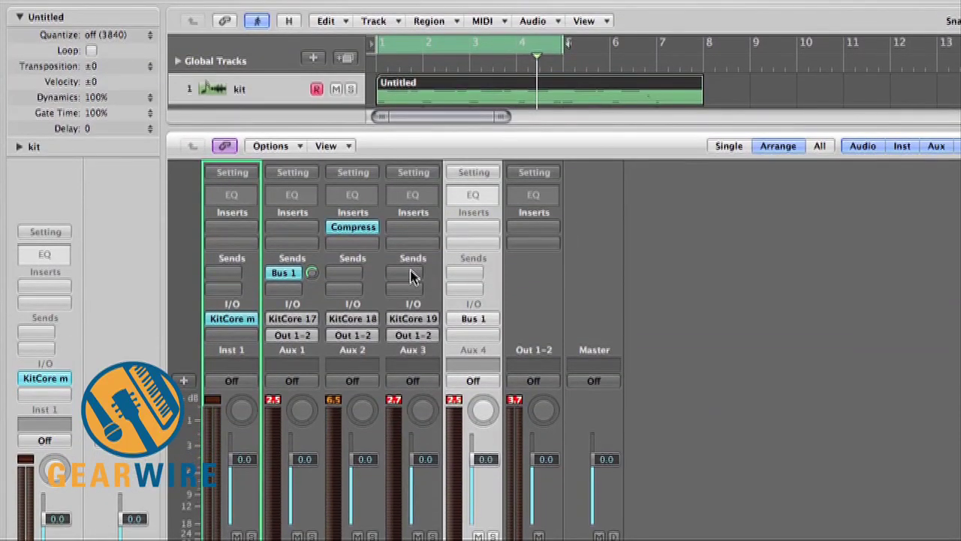
- Send the snare to Bus 1 at near 0 dB and reopen the hat Compressor
left_click(412, 275)
mouse_move(402, 269)
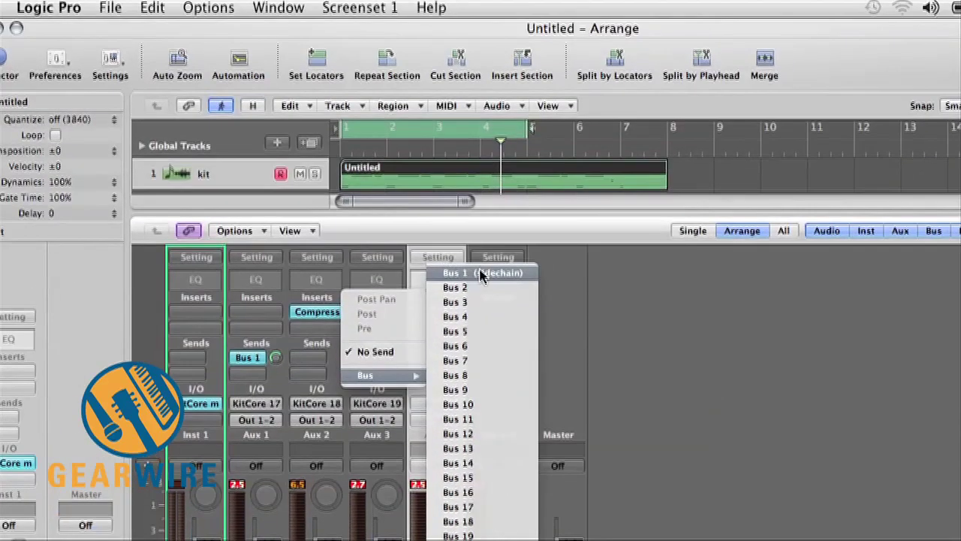
left_click(503, 166)
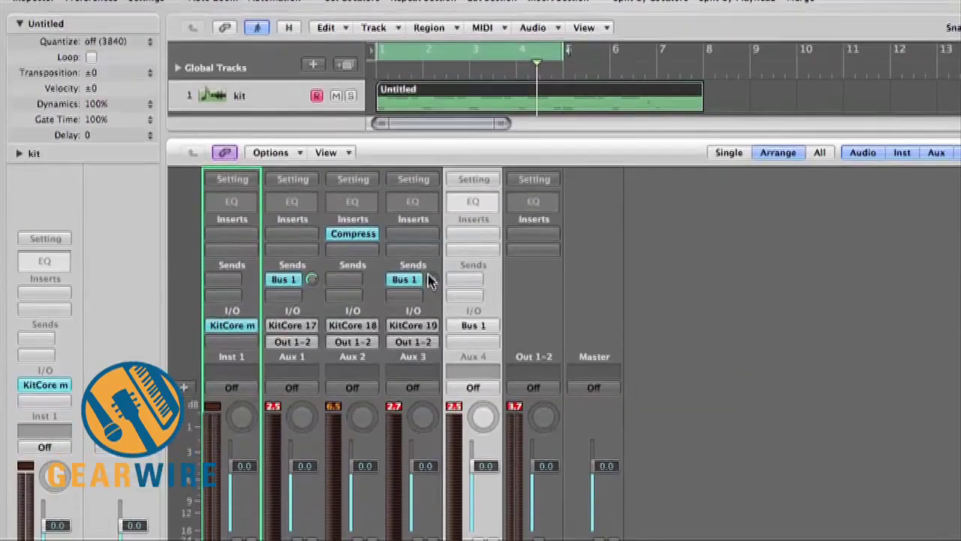
left_click_drag(431, 281, 430, 248)
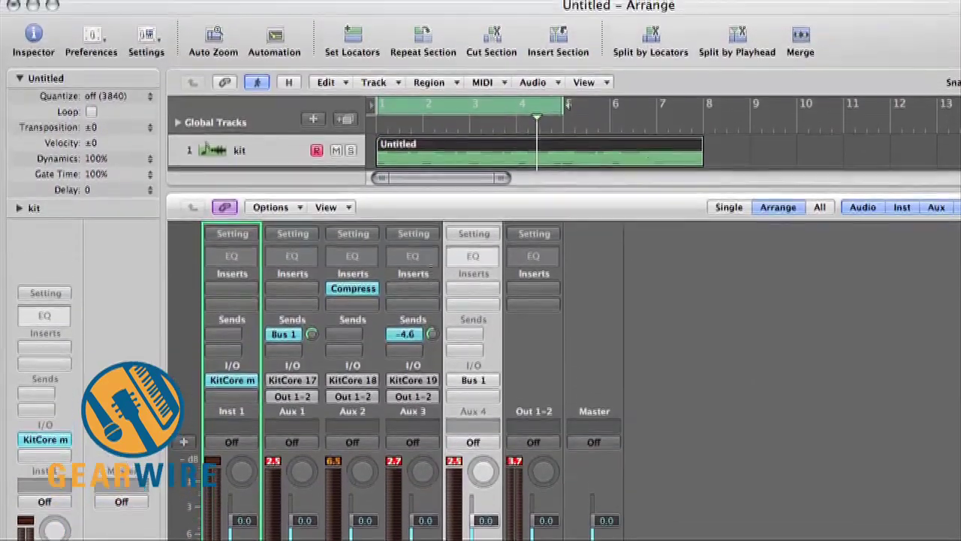
left_click_drag(431, 285, 431, 271)
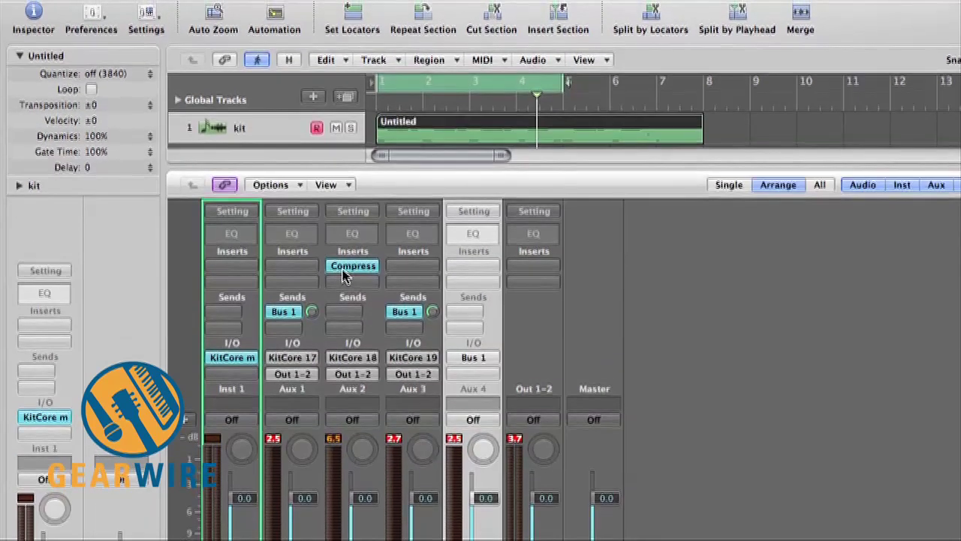
left_click(349, 312)
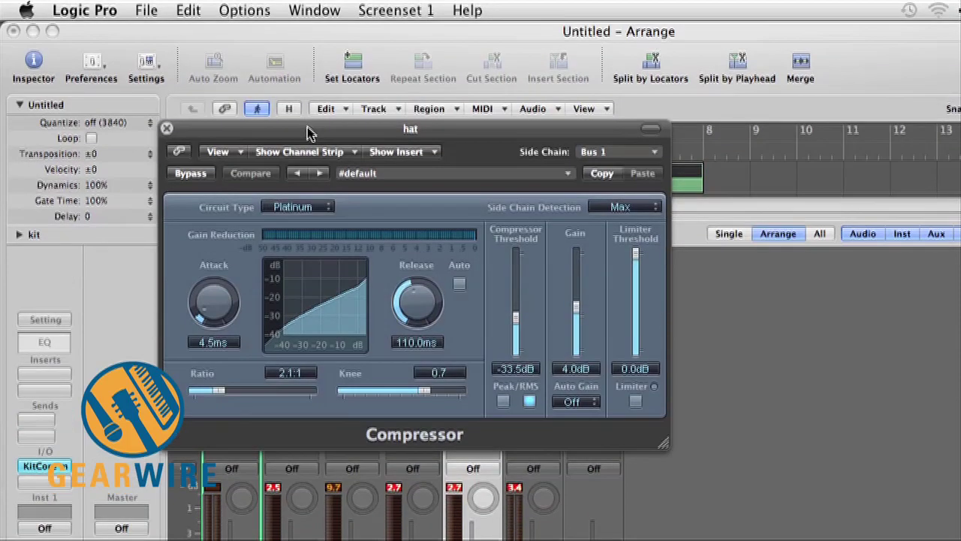
- Lower the snare's Bus 1 send to about −14 dB
mouse_move(308, 133)
left_mouse_down()
mouse_move(480, 201)
mouse_move(515, 204)
left_mouse_up()
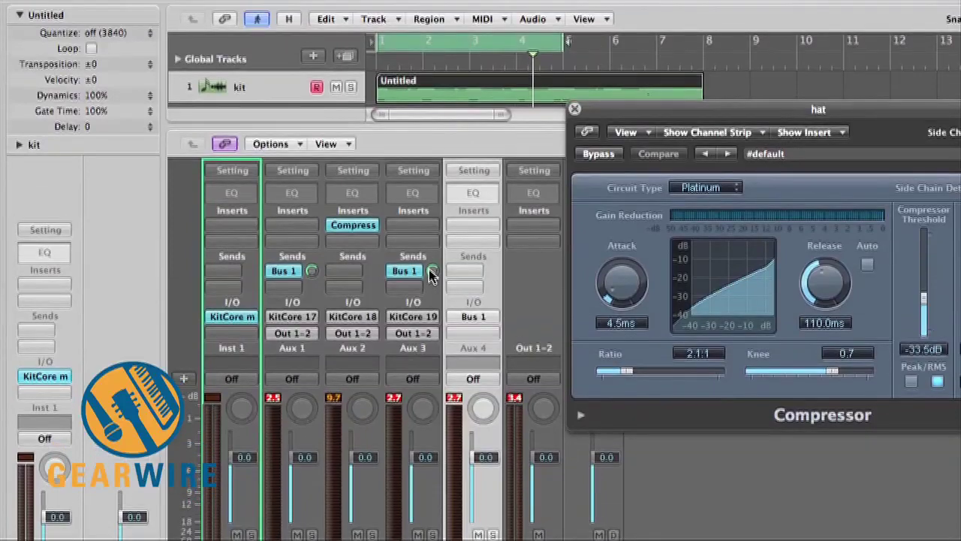
left_click_drag(433, 271, 432, 315)
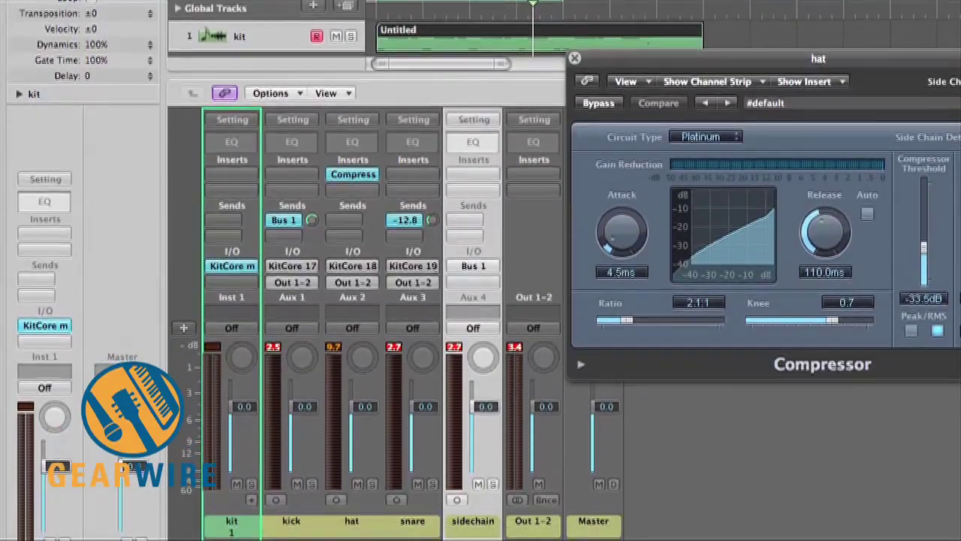
left_click_drag(438, 266, 438, 276)
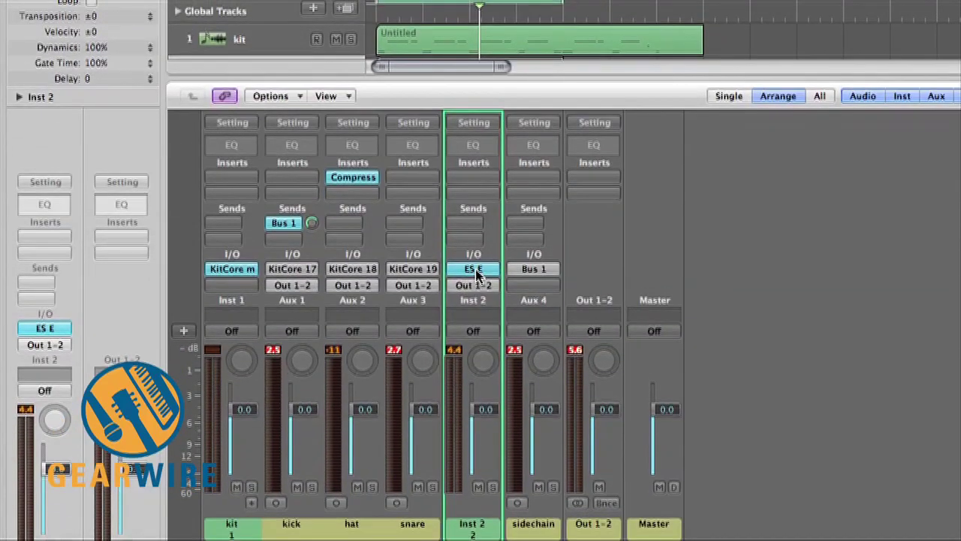
left_click(475, 270)
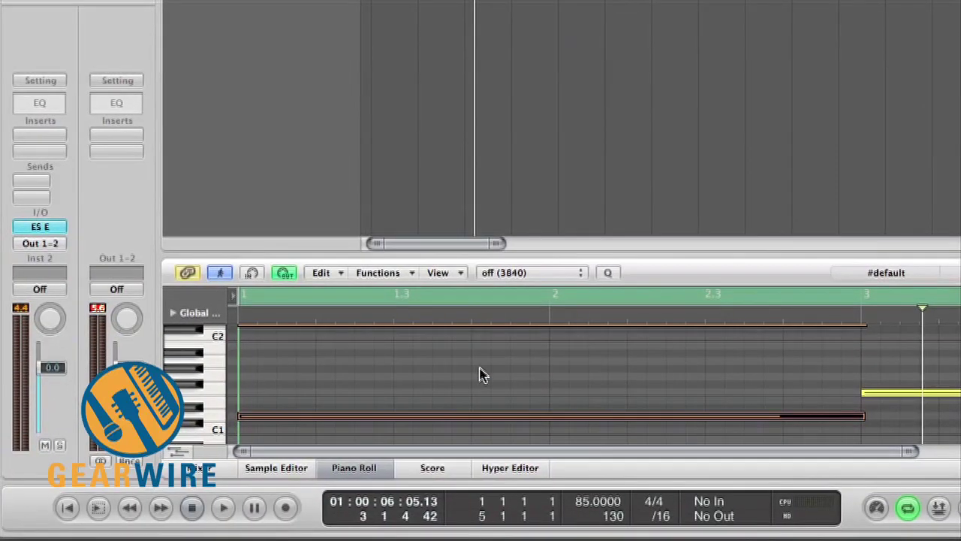
key("space")
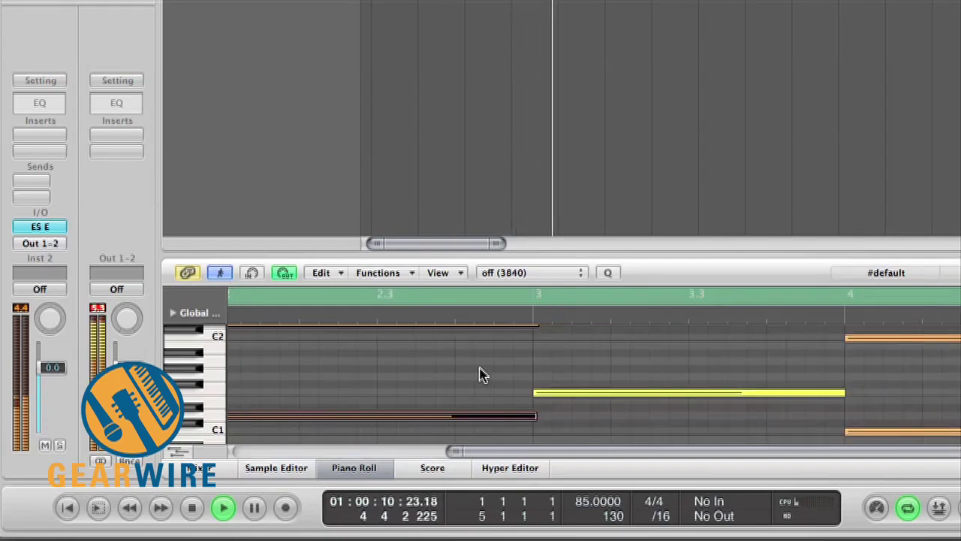
key("space")
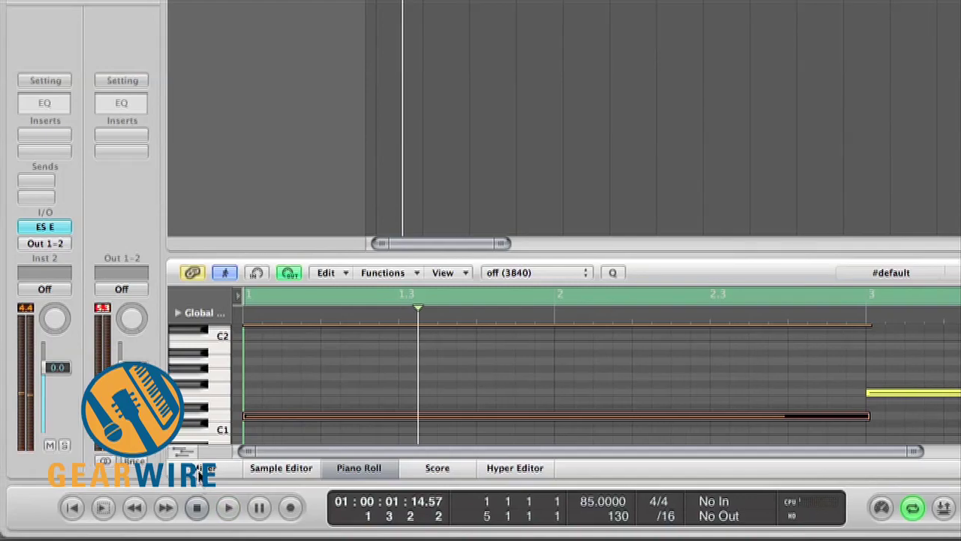
left_click(202, 468)
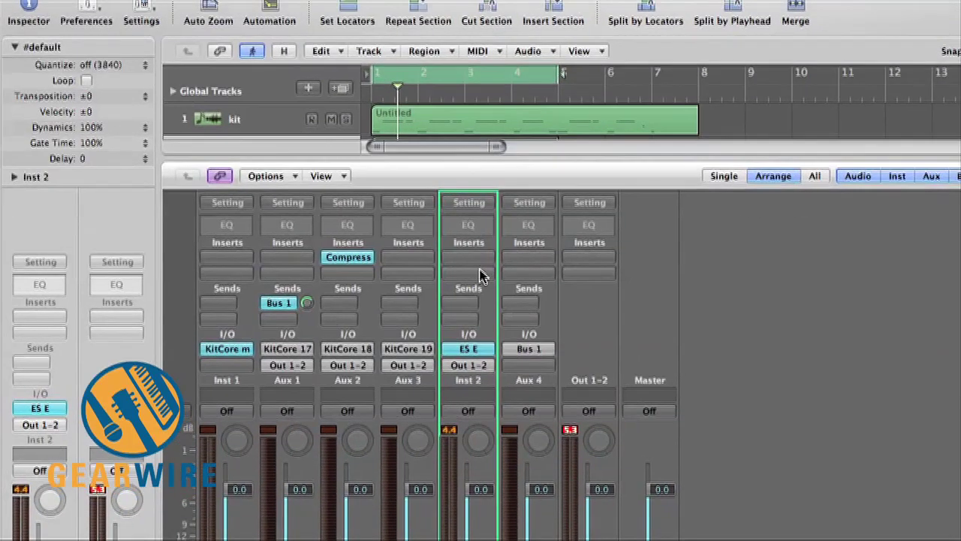
left_click(473, 275)
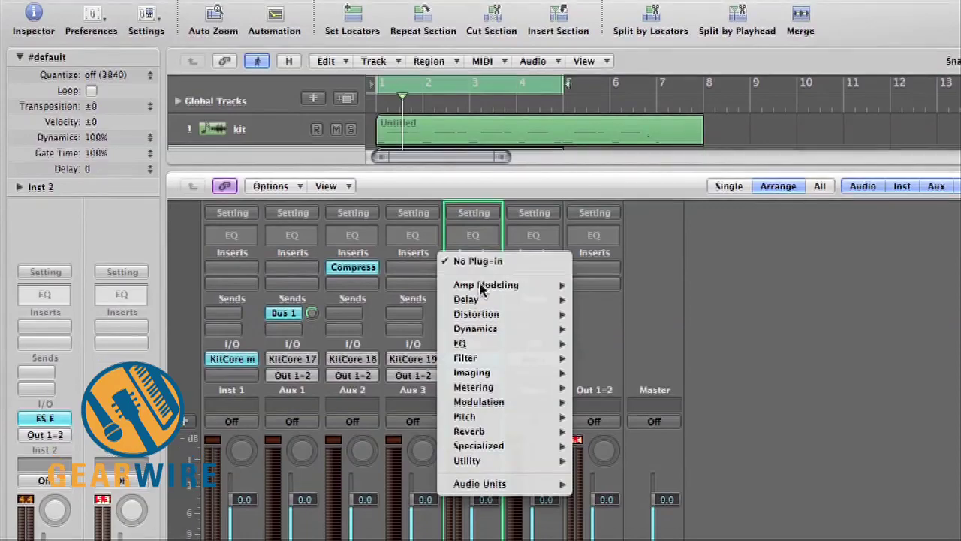
mouse_move(377, 269)
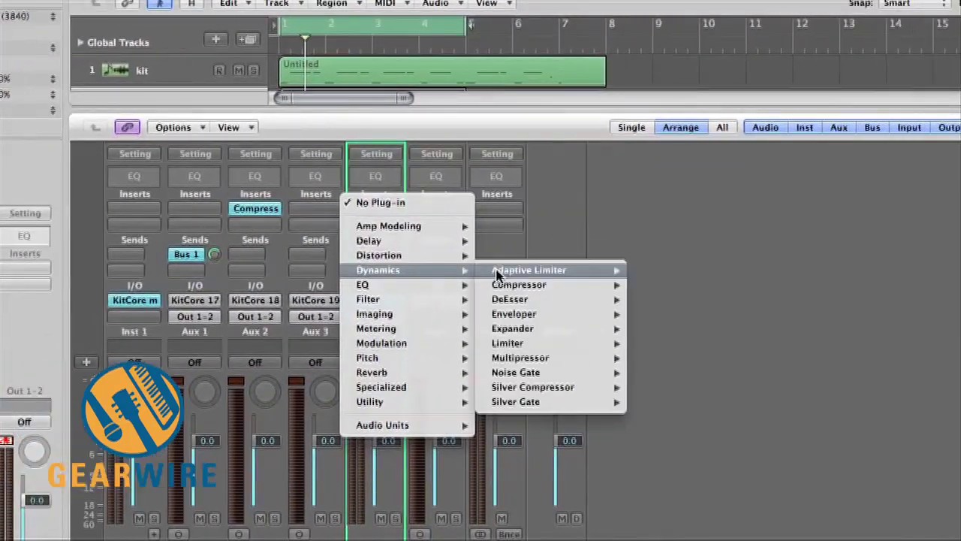
- Insert a stereo Compressor on Inst 2 with its side chain set to Bus 1
left_click(652, 286)
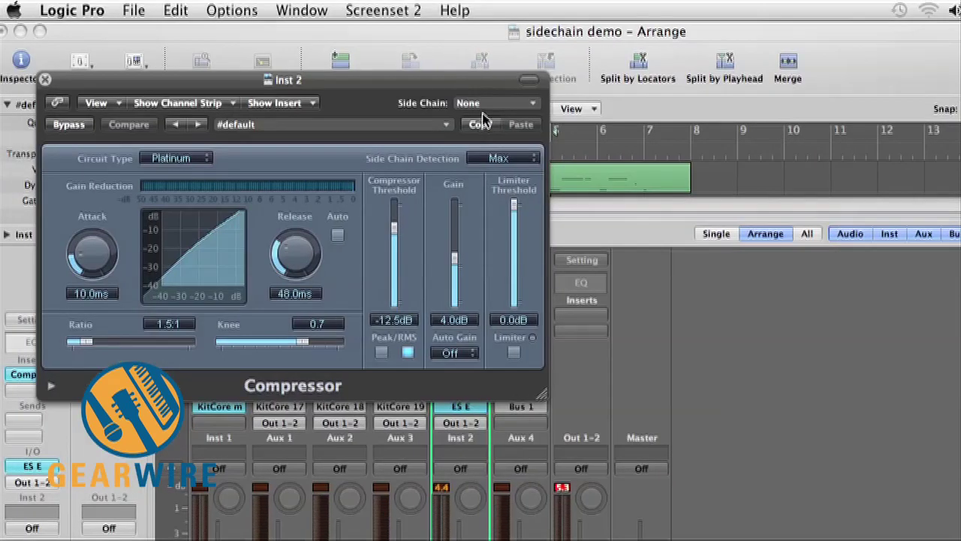
left_click(482, 107)
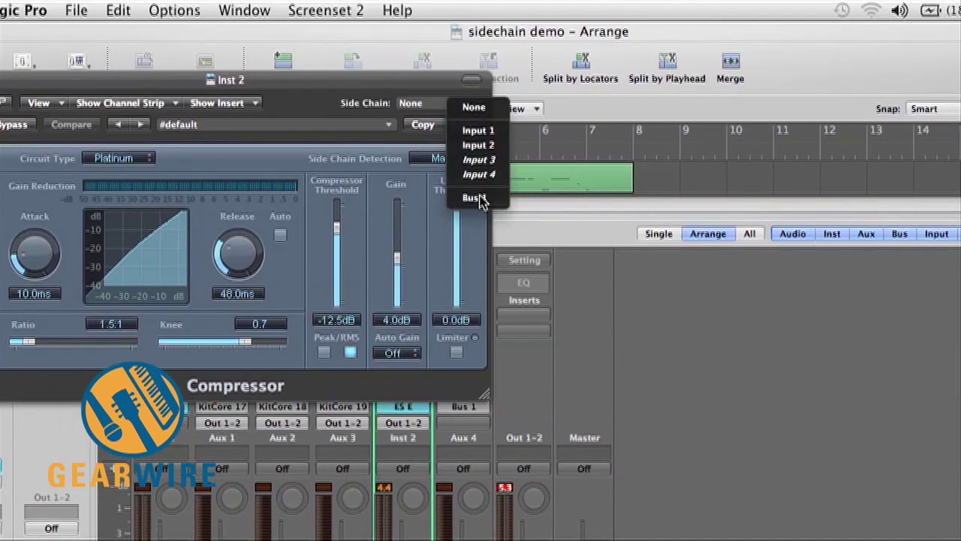
left_click(510, 198)
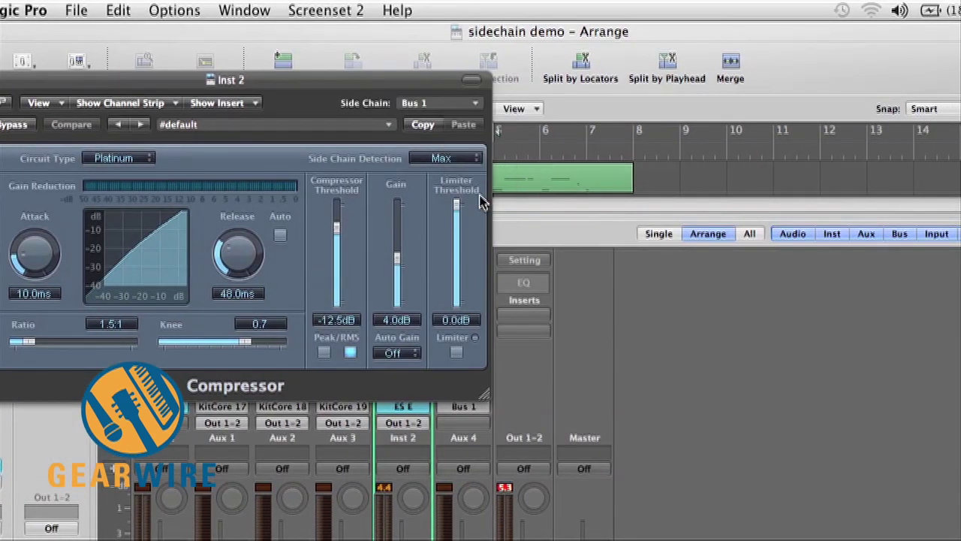
left_click_drag(277, 84, 481, 154)
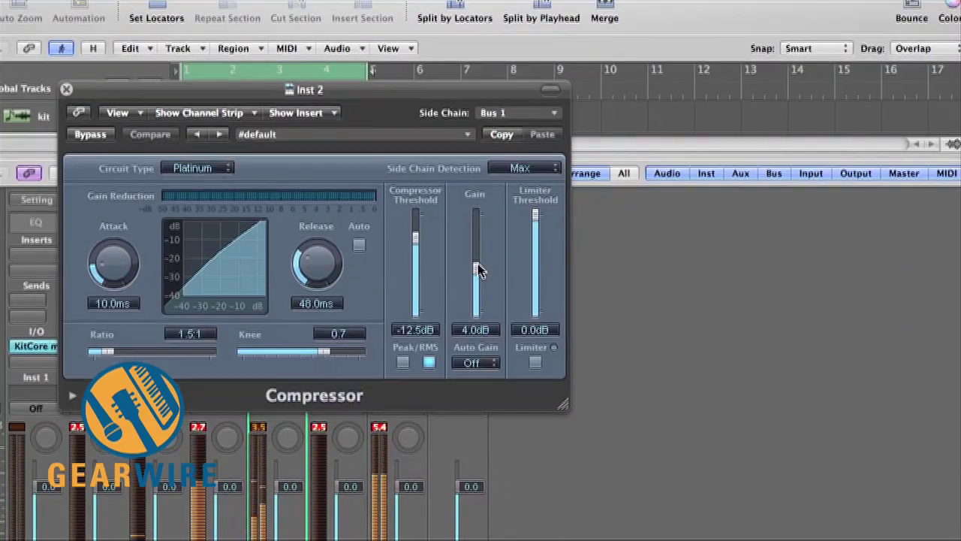
- Set the bass compressor ratio to 4.4:1, threshold −38.5 dB and gain 2.5 dB
left_click_drag(482, 277, 479, 312)
left_click_drag(481, 277, 480, 275)
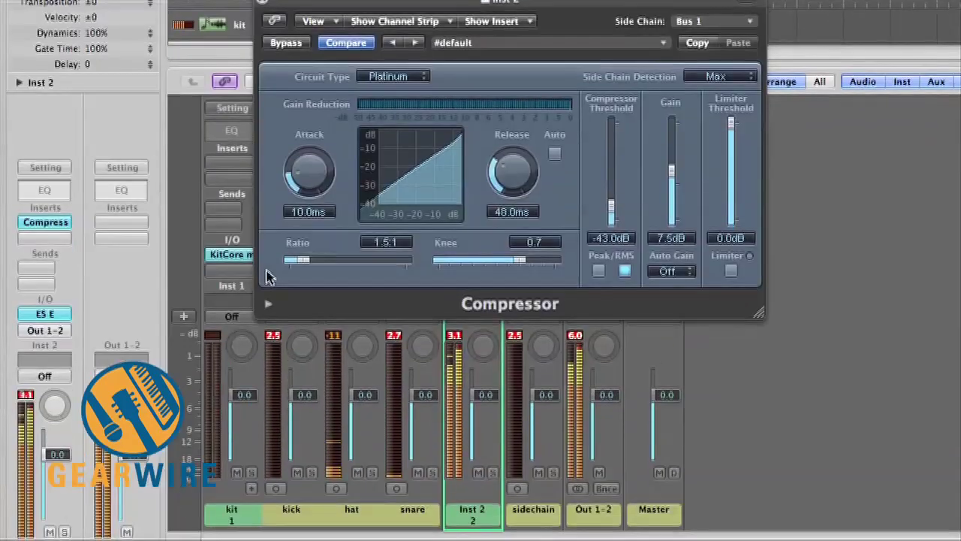
left_click_drag(298, 273, 339, 275)
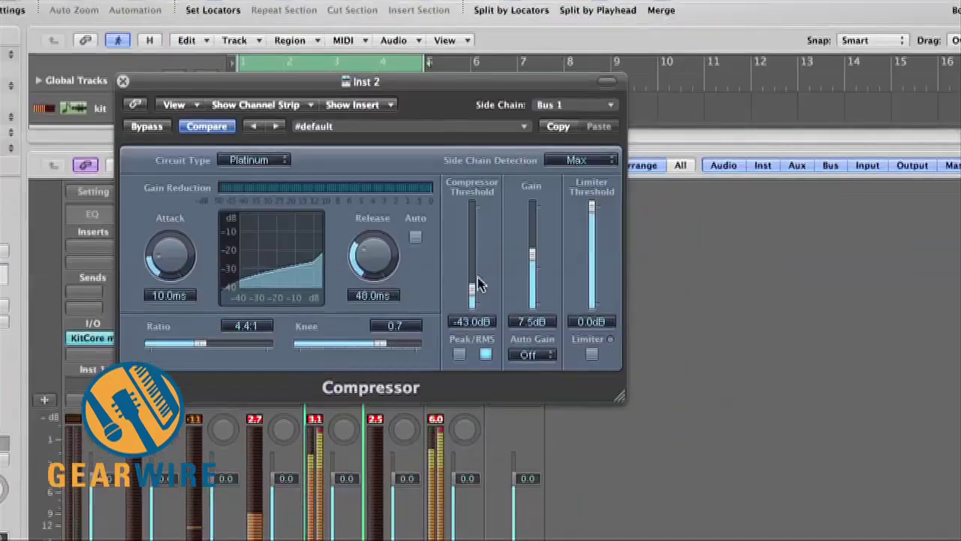
left_click_drag(481, 284, 482, 277)
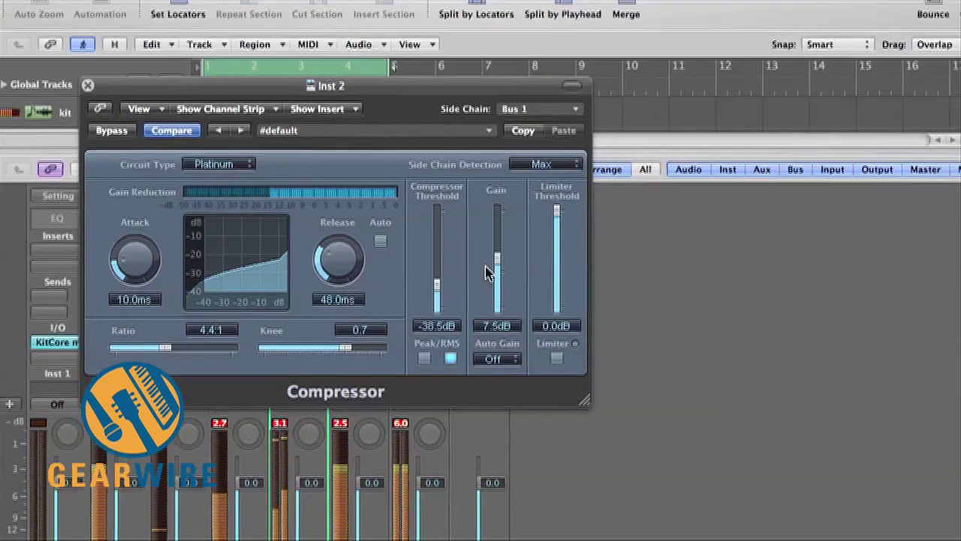
left_click_drag(487, 271, 498, 273)
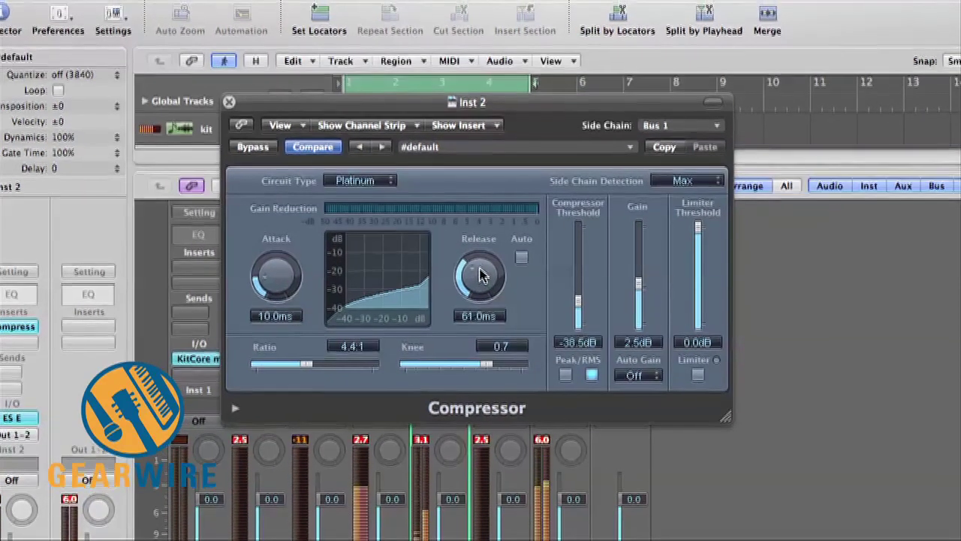
- Set the bass compressor attack to 4 ms and release to 6.7 ms with Auto on
left_click_drag(475, 276, 482, 273)
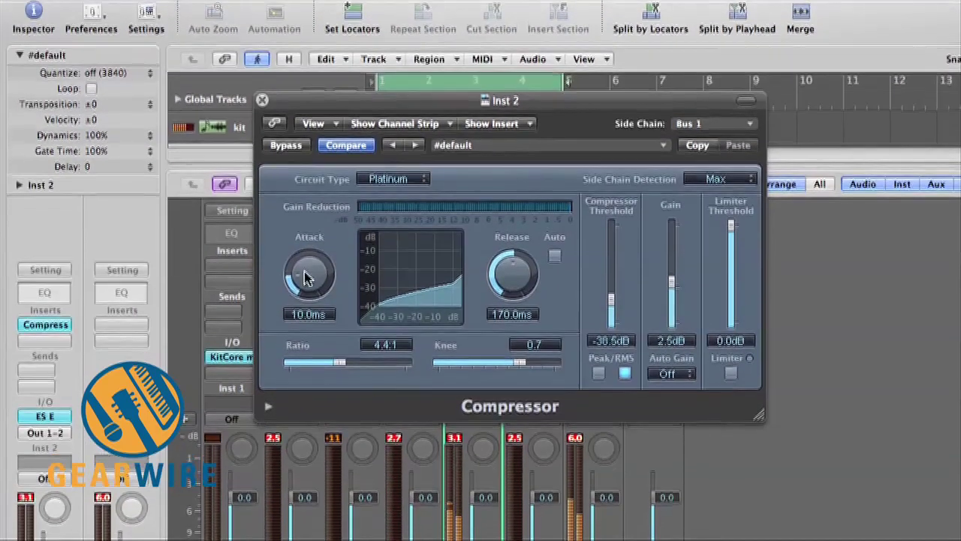
left_click_drag(336, 270, 335, 289)
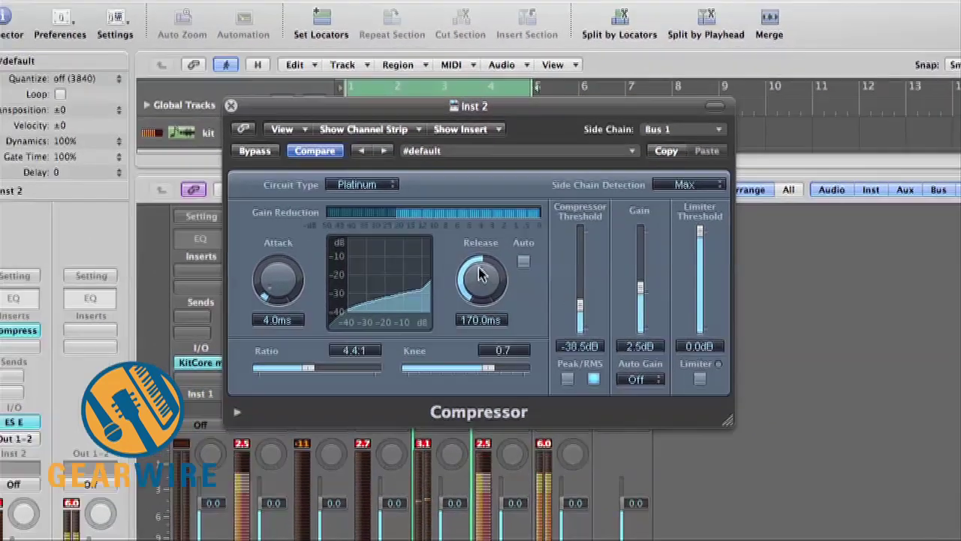
left_click_drag(481, 275, 482, 330)
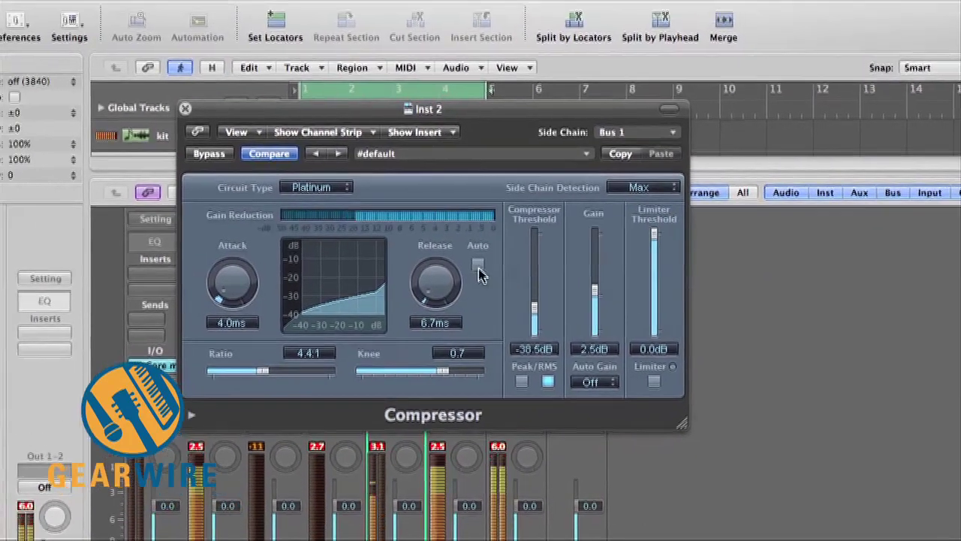
left_click(451, 244)
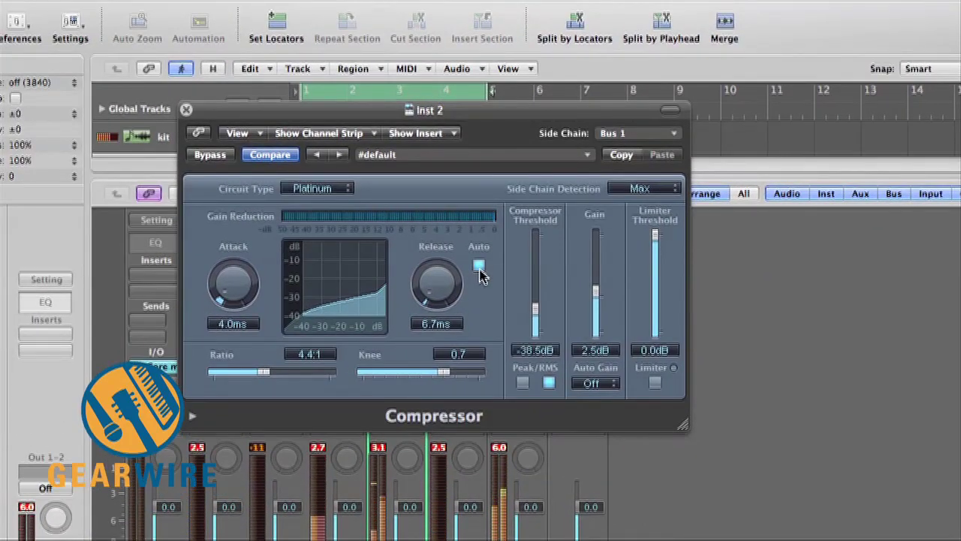